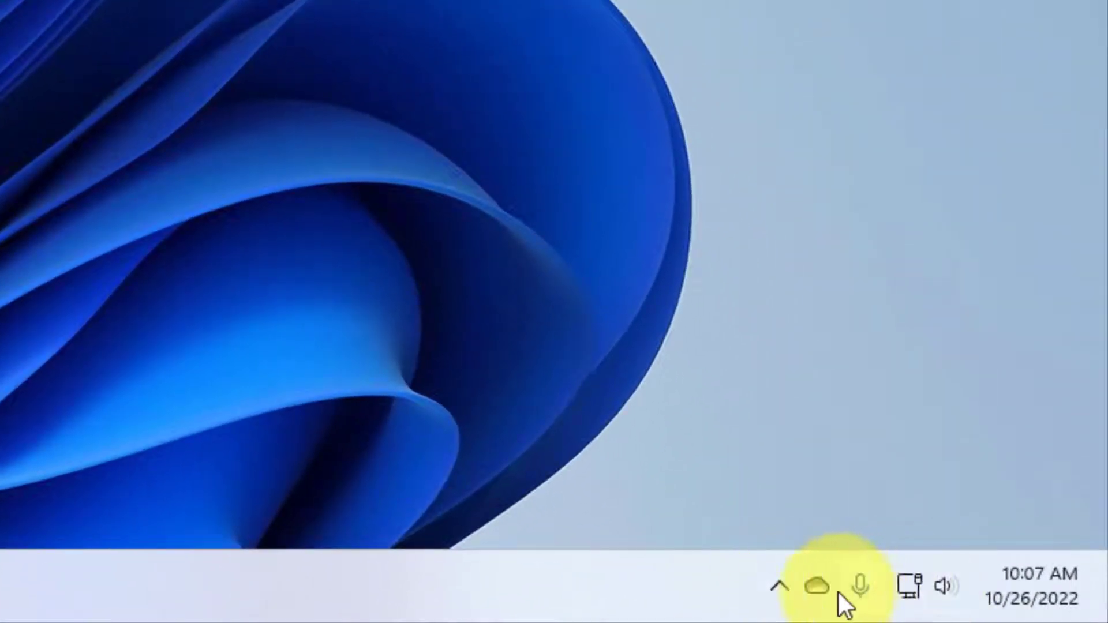
- Check the hidden tray apps, then bring up the Start menu search for startup apps
left_click(779, 589)
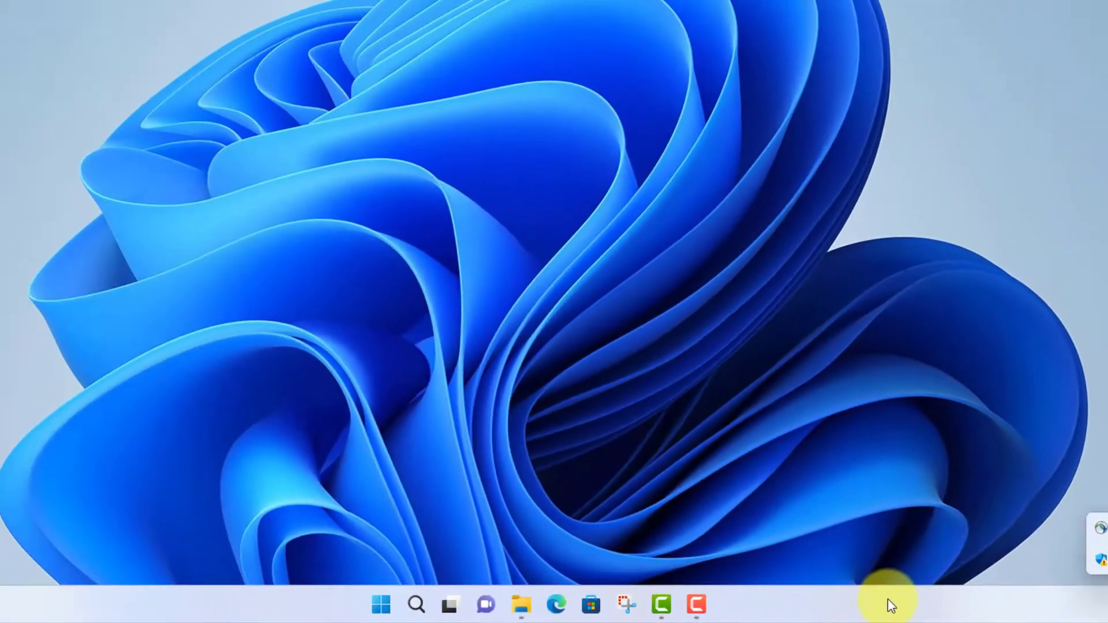
left_click(380, 605)
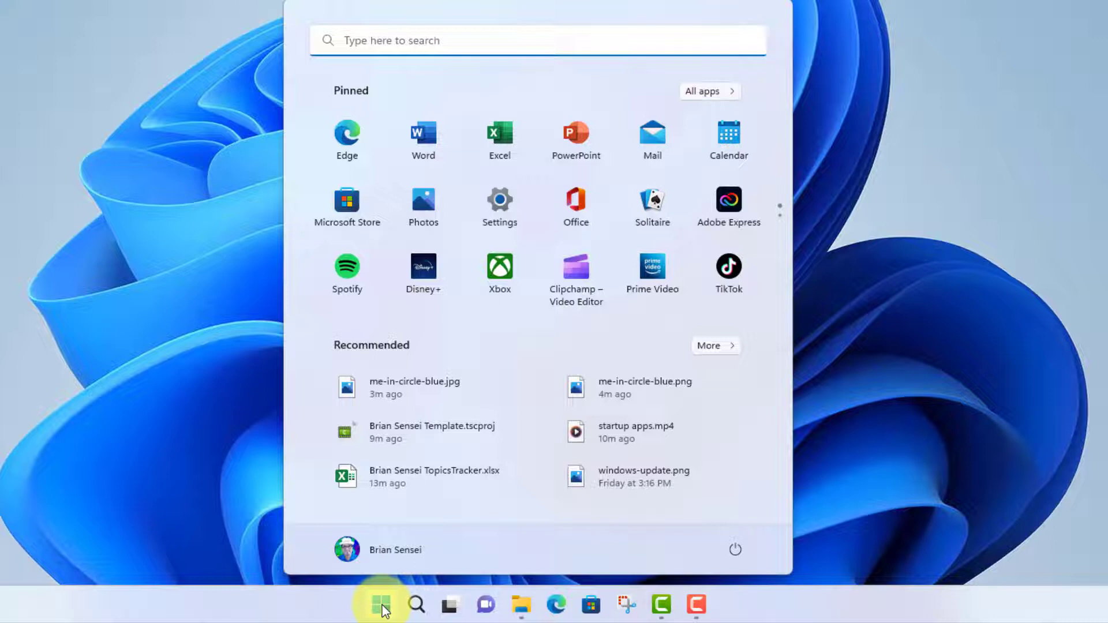
type("start")
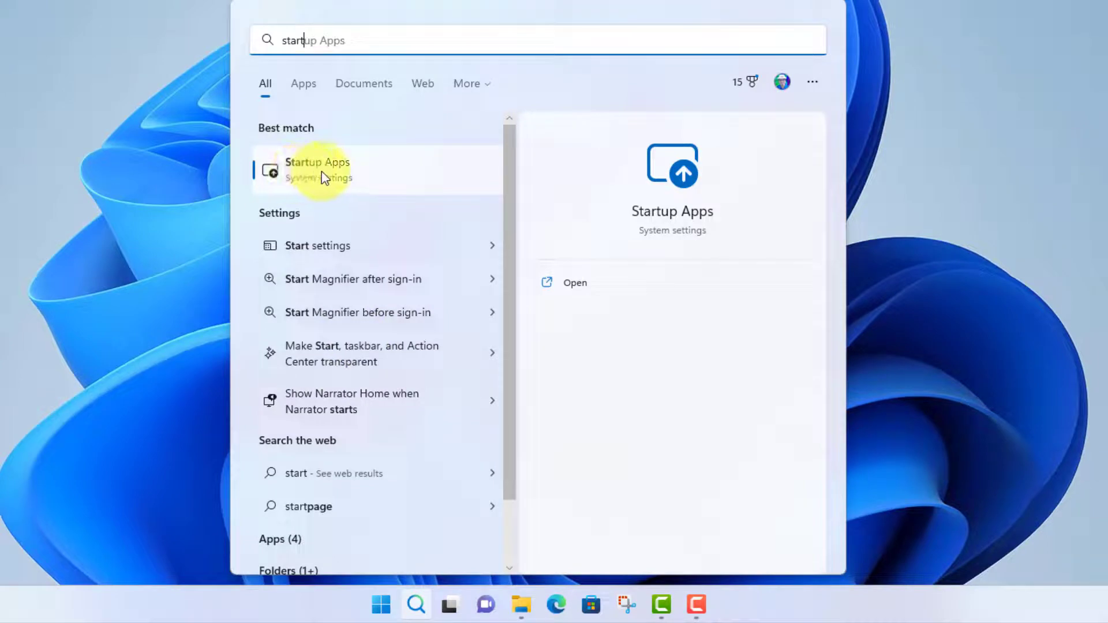
- Go to Settings > Apps > Startup from the Startup Apps search result
left_click(351, 177)
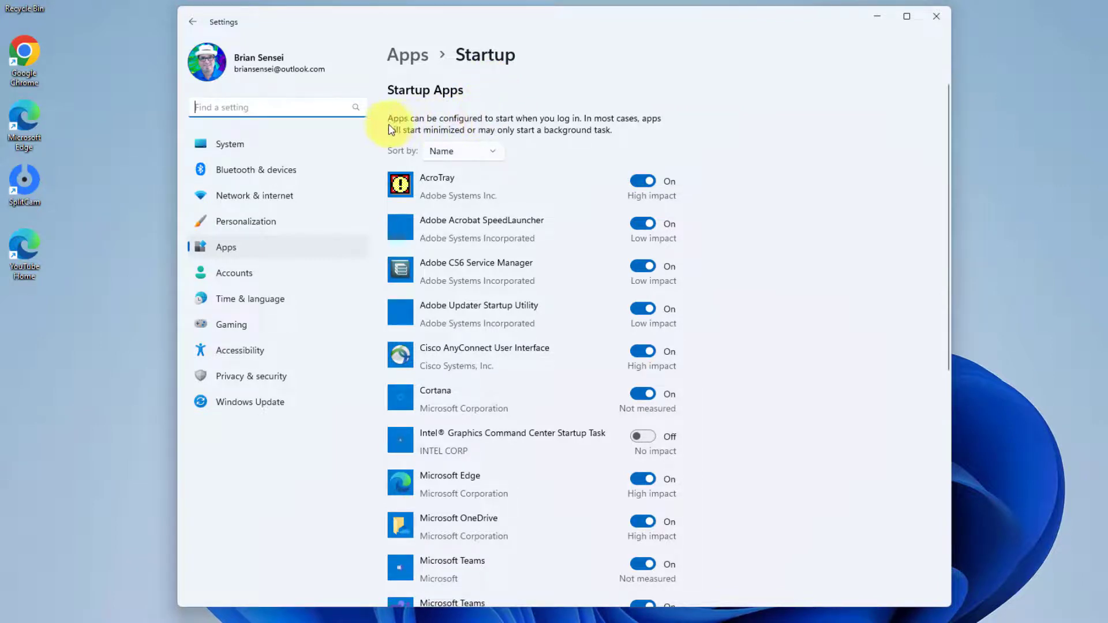
scroll(414, 128, "down", 2)
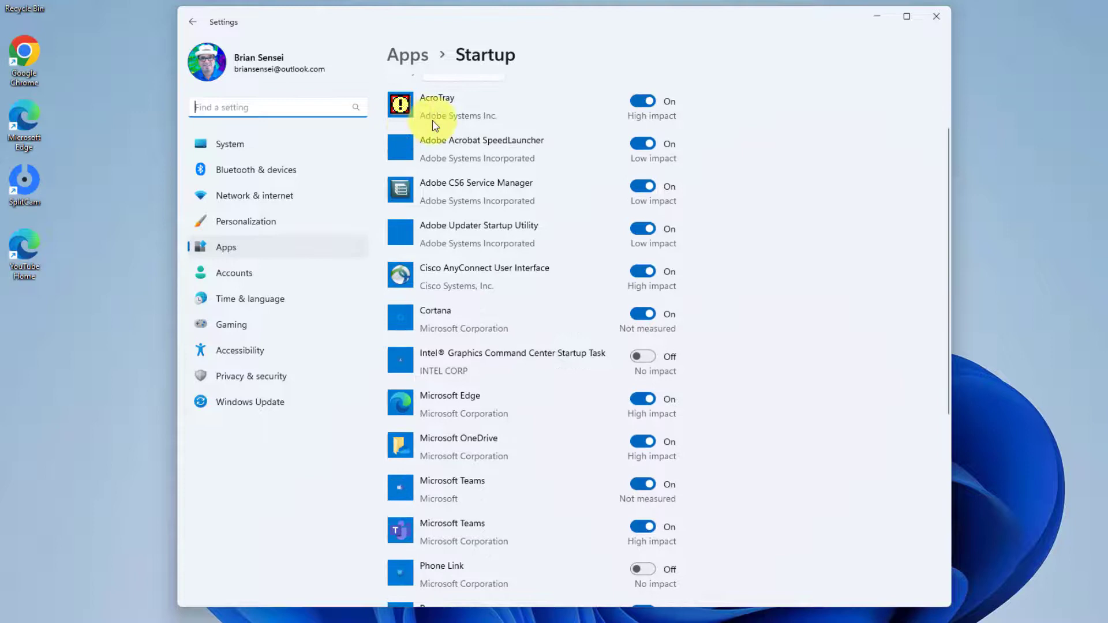
scroll(571, 164, "up", 2)
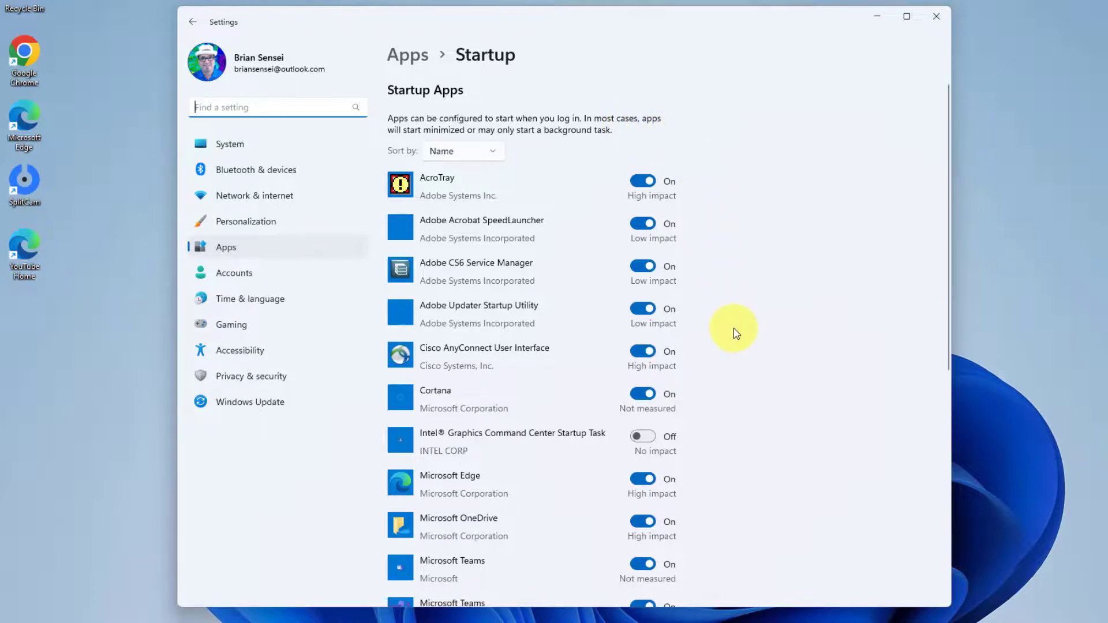
scroll(735, 333, "down", 2)
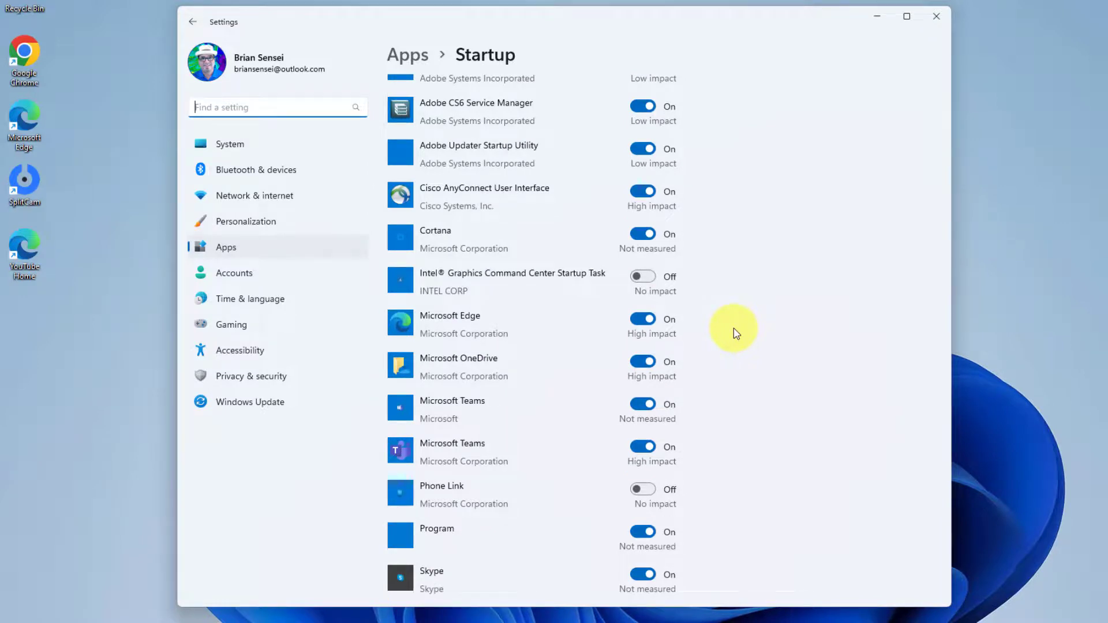
scroll(734, 333, "down", 1)
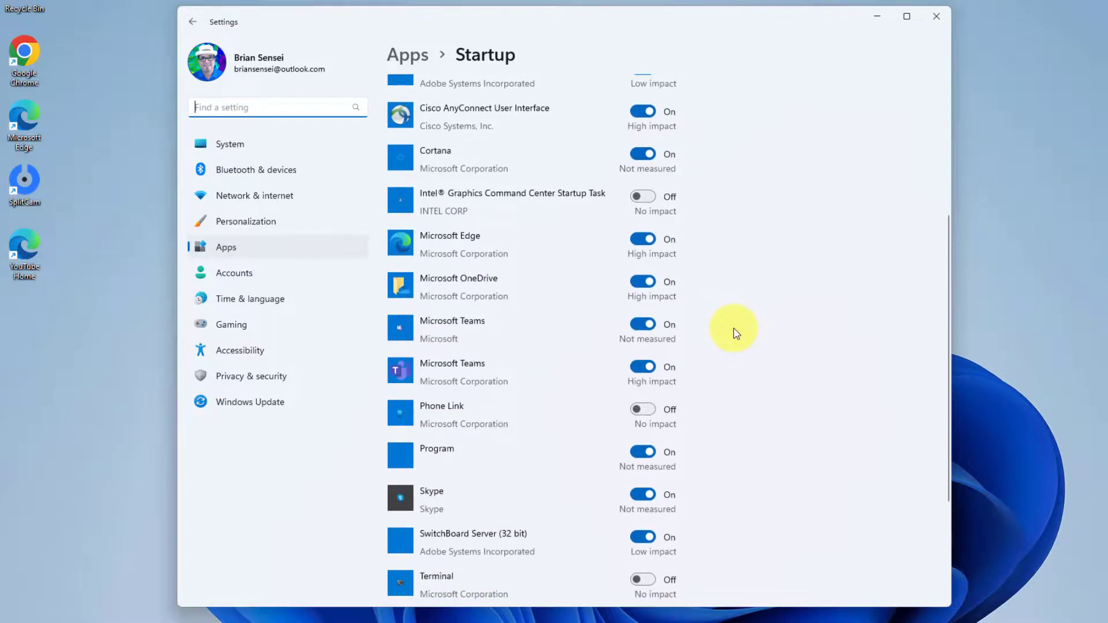
scroll(735, 333, "down", 1)
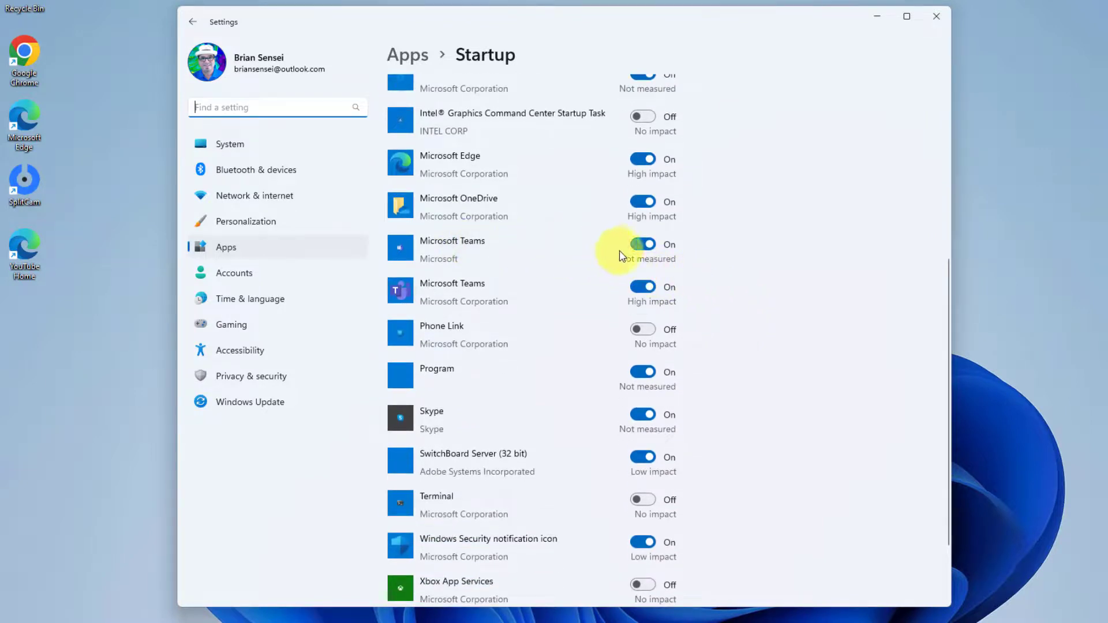
- Turn off startup for both Microsoft Teams entries and Skype
left_click(642, 247)
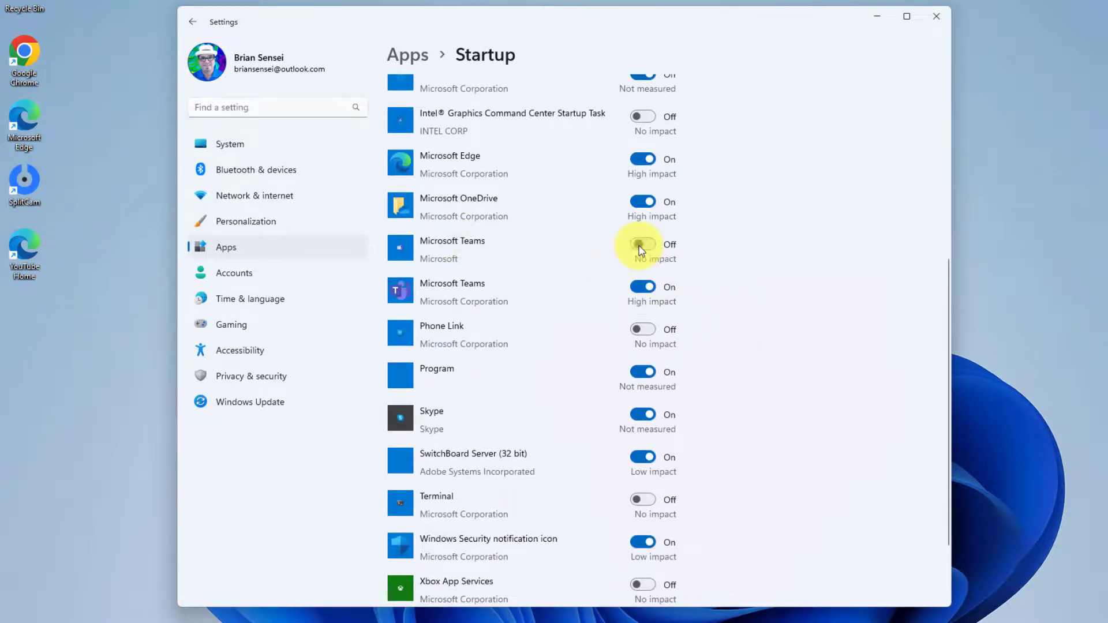
left_click(642, 287)
left_click(638, 416)
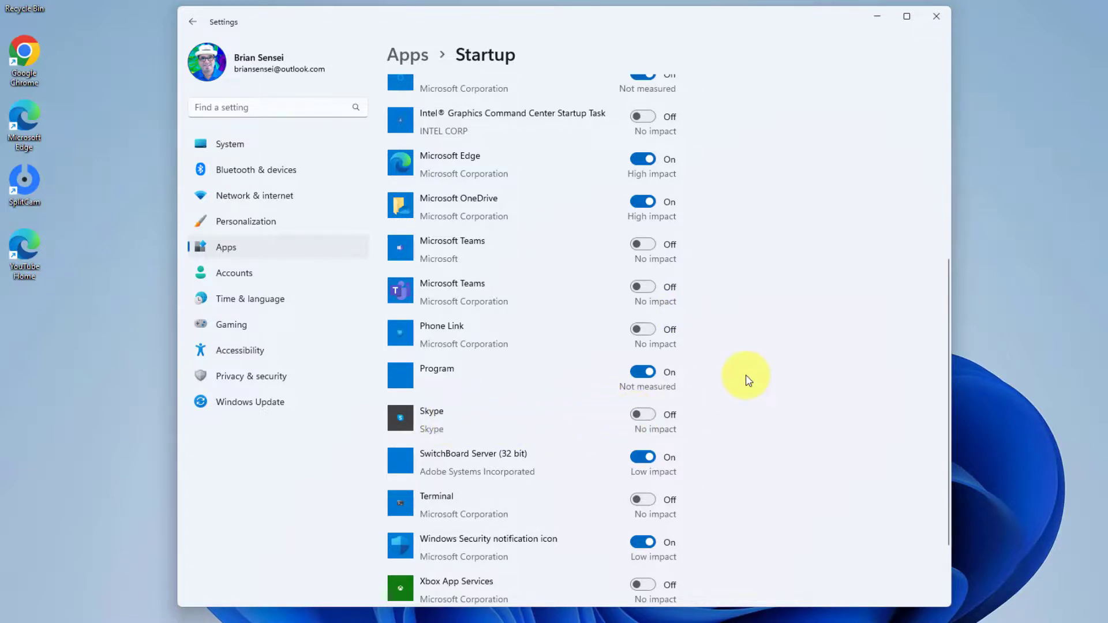
scroll(762, 421, "up", 5)
scroll(763, 421, "up", 5)
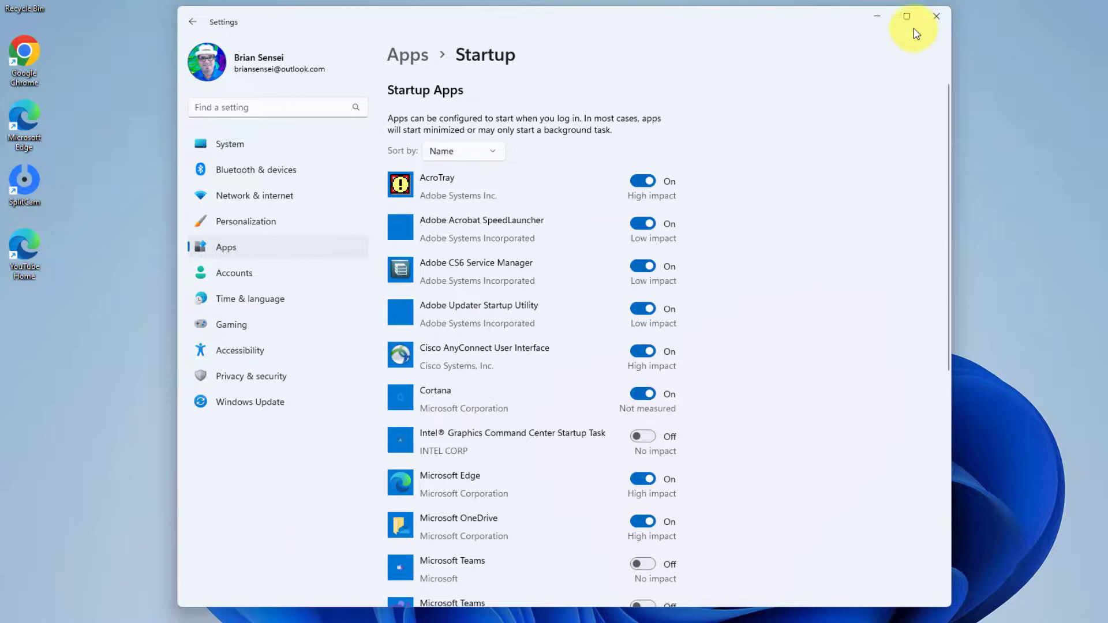
- Close Settings, keeping the startup changes and returning to the desktop
left_click(935, 19)
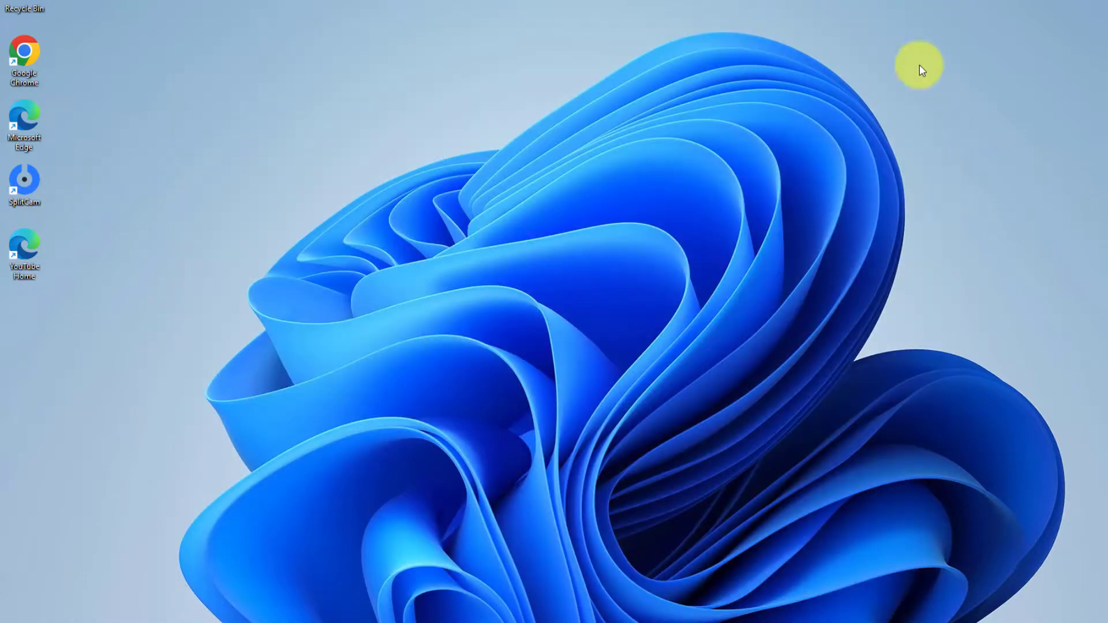